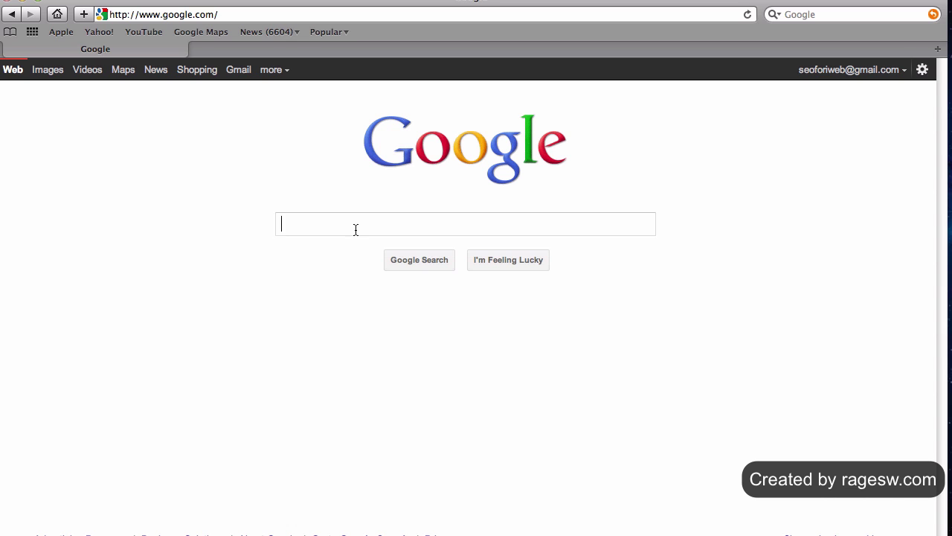
Search Google for 'google adwords keyword tool' and highlight the Keyword Tool result's web address.
{"action": "type", "text": "google"}
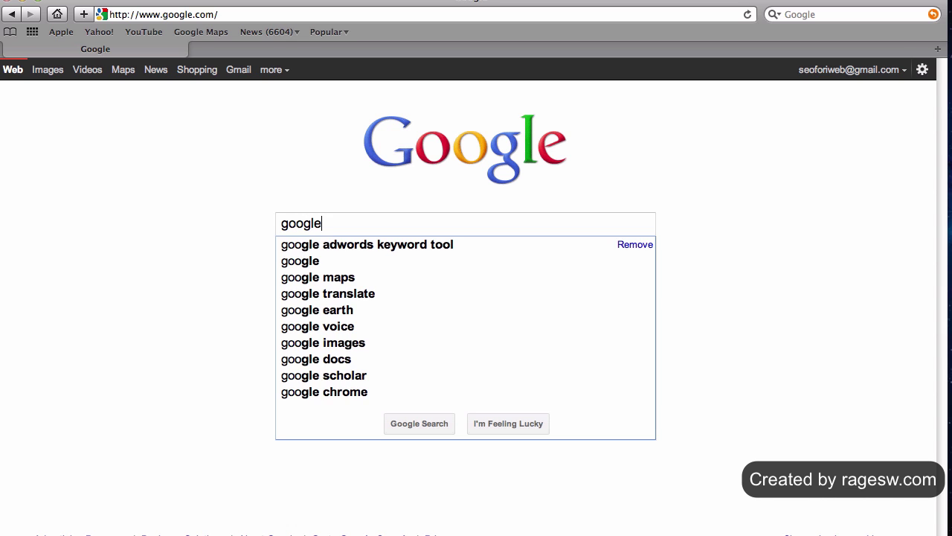
{"action": "type", "text": " adwords k"}
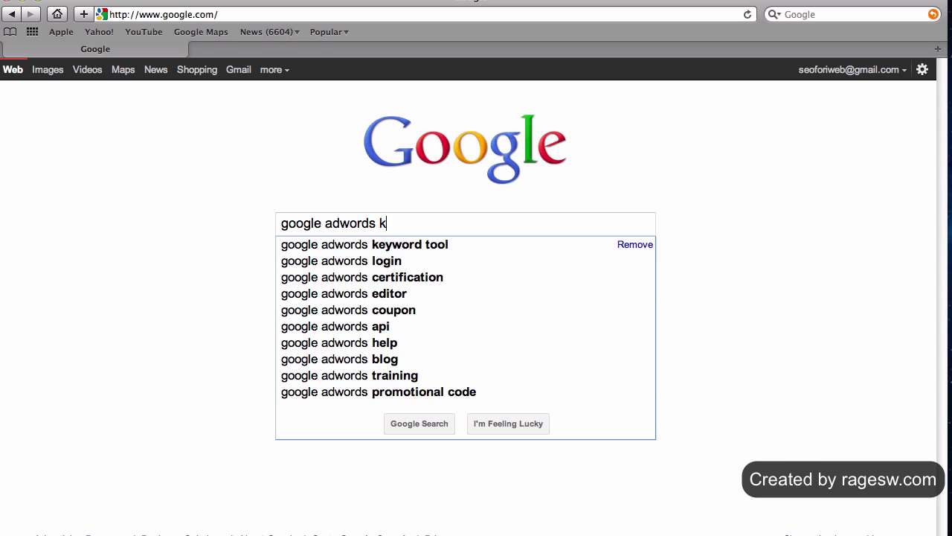
{"action": "type", "text": "eyword tool"}
{"action": "key", "text": "Return"}
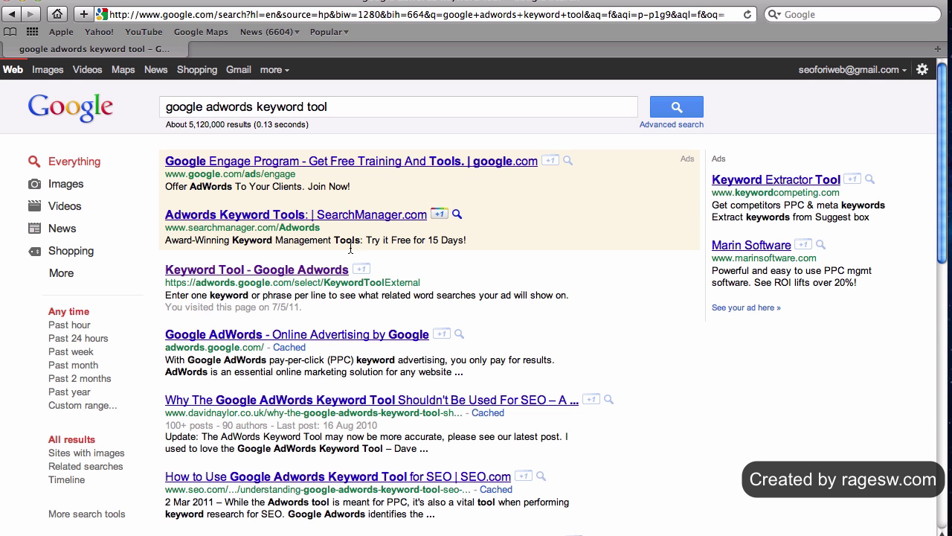
{"action": "left_click_drag", "start_coordinate": [353, 283], "coordinate": [182, 296]}
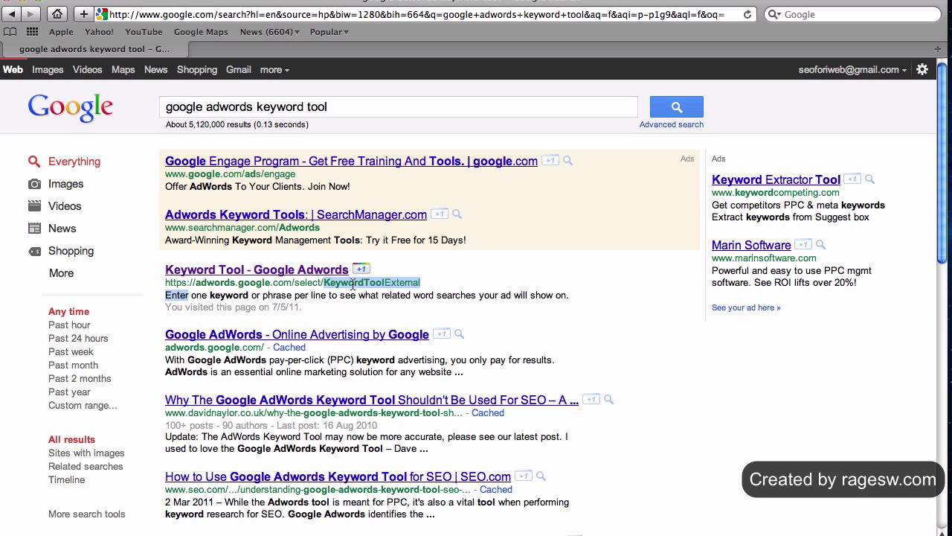
Open the 'Keyword Tool - Google Adwords' result and enter 'golf clubs' as the word or phrase.
{"action": "left_click", "coordinate": [317, 275]}
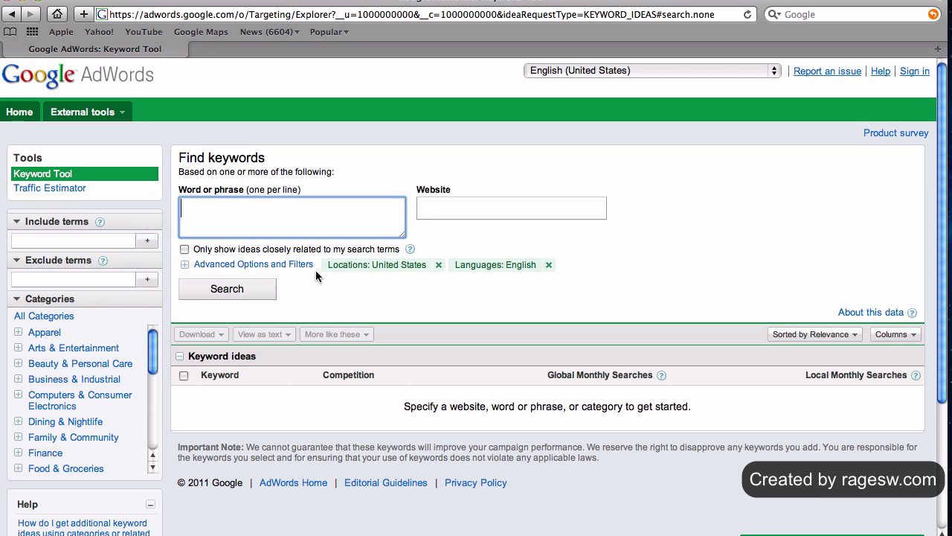
{"action": "type", "text": "golf clubs"}
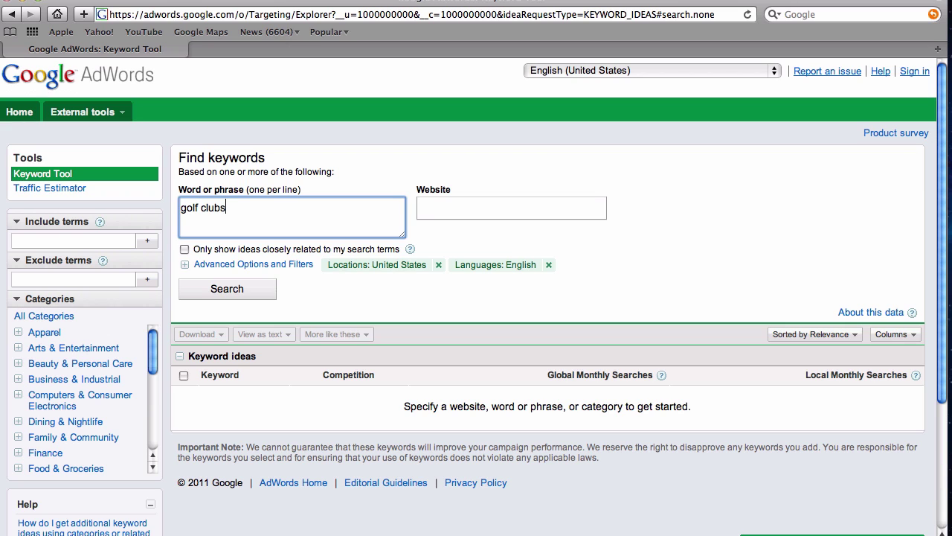
Run the 'golf clubs' keyword search and scroll through the competition and monthly search results.
{"action": "left_click", "coordinate": [244, 287]}
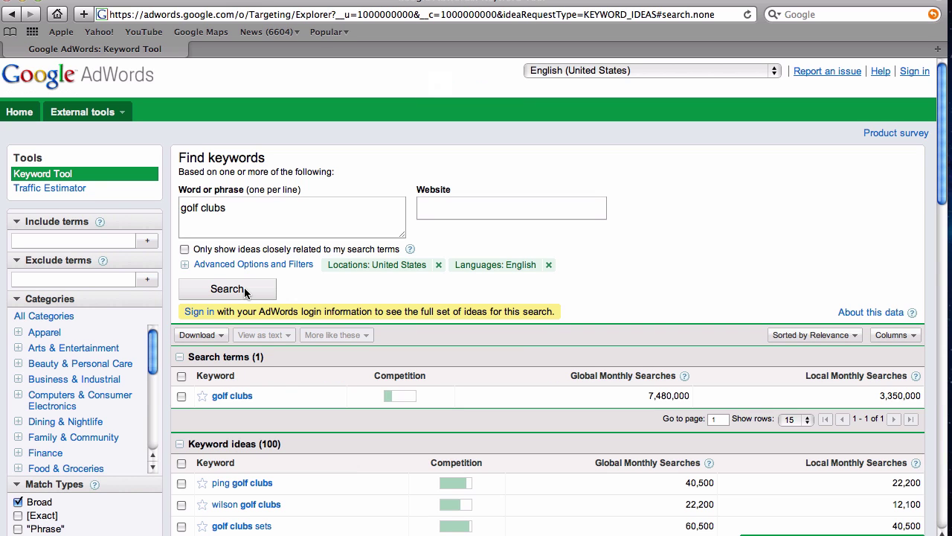
{"action": "scroll", "coordinate": [245, 292], "scroll_direction": "down", "scroll_amount": 10}
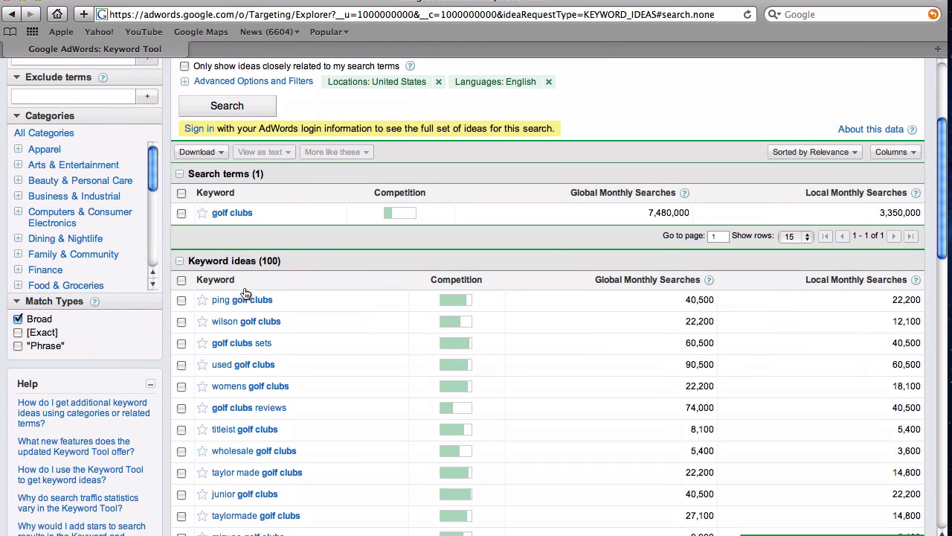
{"action": "scroll", "coordinate": [245, 293], "scroll_direction": "down", "scroll_amount": 2}
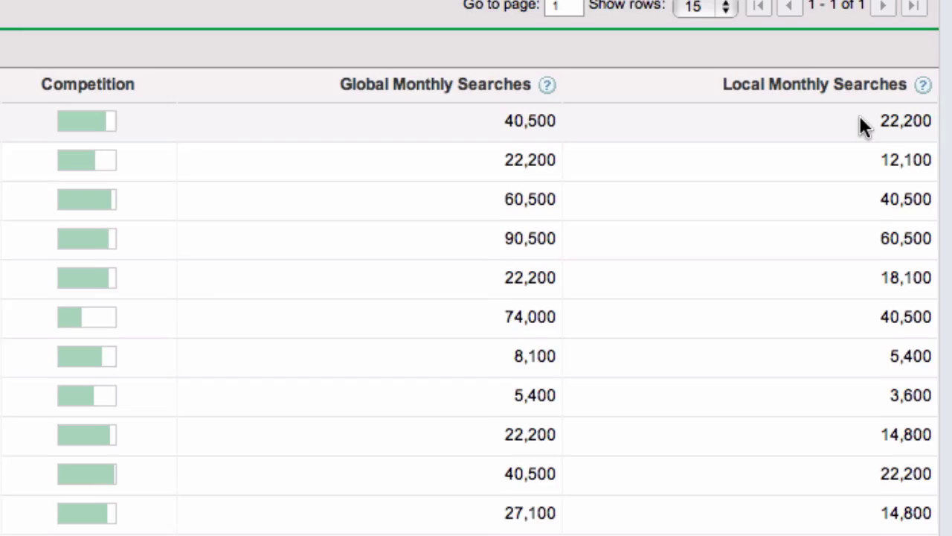
Tick left hand, cheap for sale, sets, used for sale and discount golf clubs ideas, then open Download options.
{"action": "scroll", "coordinate": [949, 223], "scroll_direction": "down", "scroll_amount": 10}
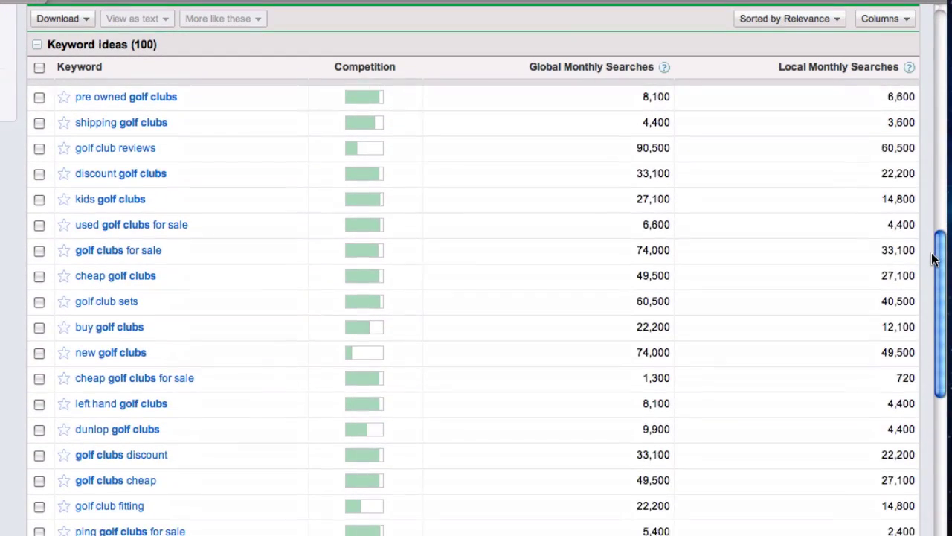
{"action": "scroll", "coordinate": [935, 258], "scroll_direction": "down", "scroll_amount": 1}
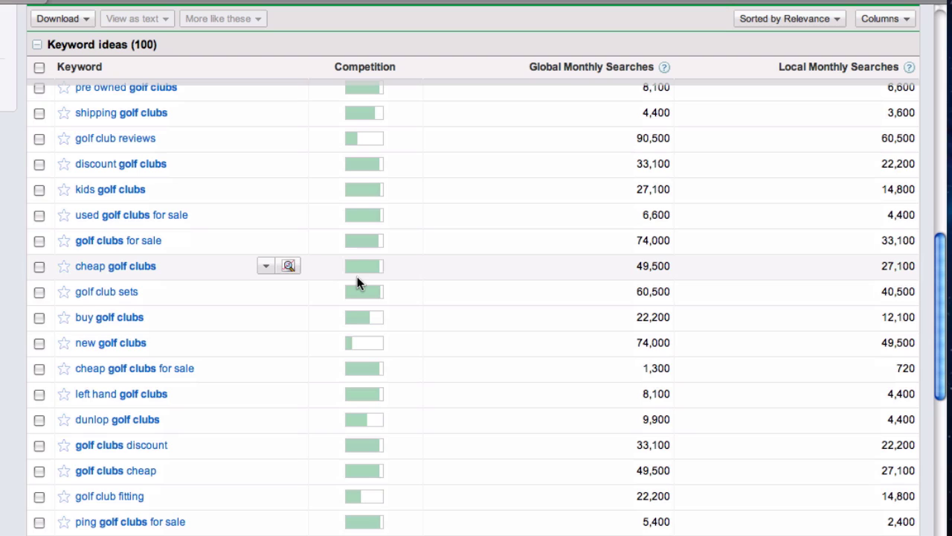
{"action": "left_click", "coordinate": [39, 395]}
{"action": "left_click", "coordinate": [40, 369]}
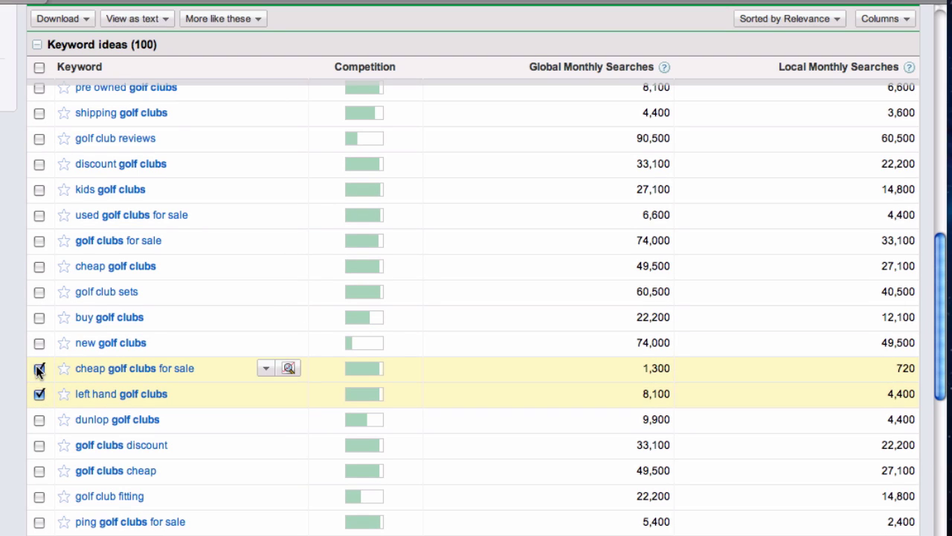
{"action": "left_click", "coordinate": [39, 292]}
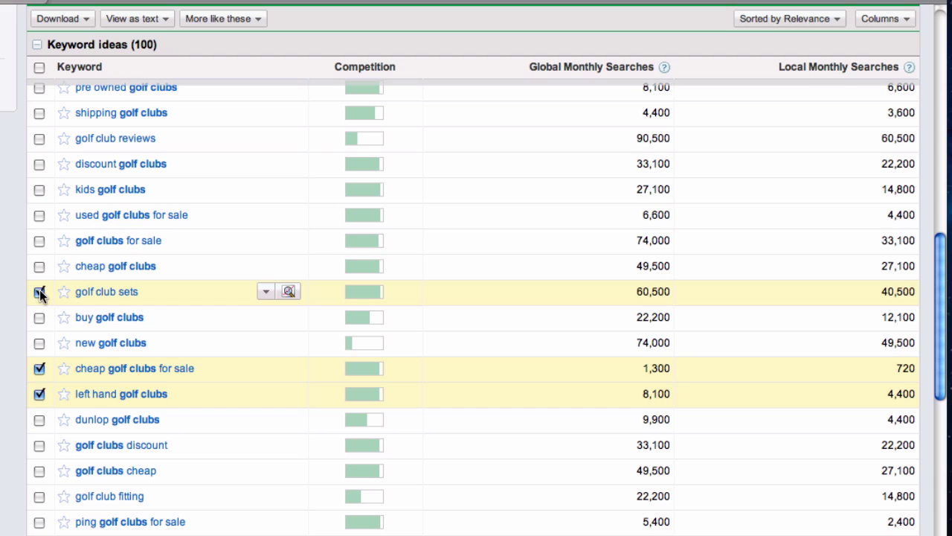
{"action": "left_click", "coordinate": [40, 215]}
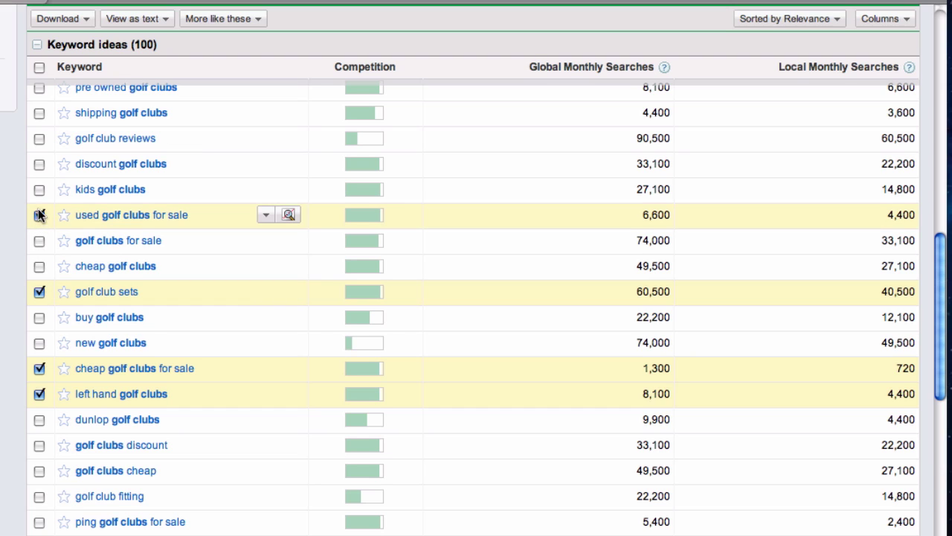
{"action": "left_click", "coordinate": [40, 165]}
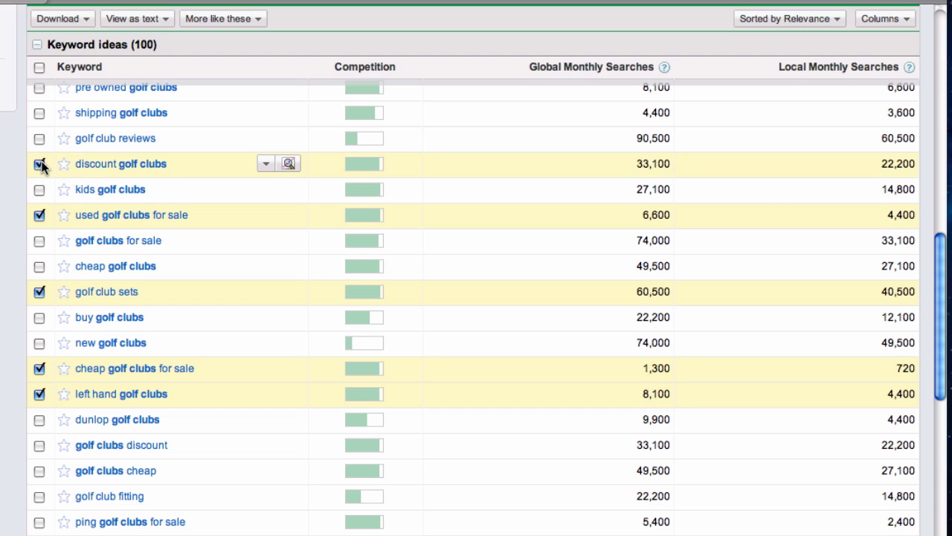
{"action": "left_click", "coordinate": [85, 21]}
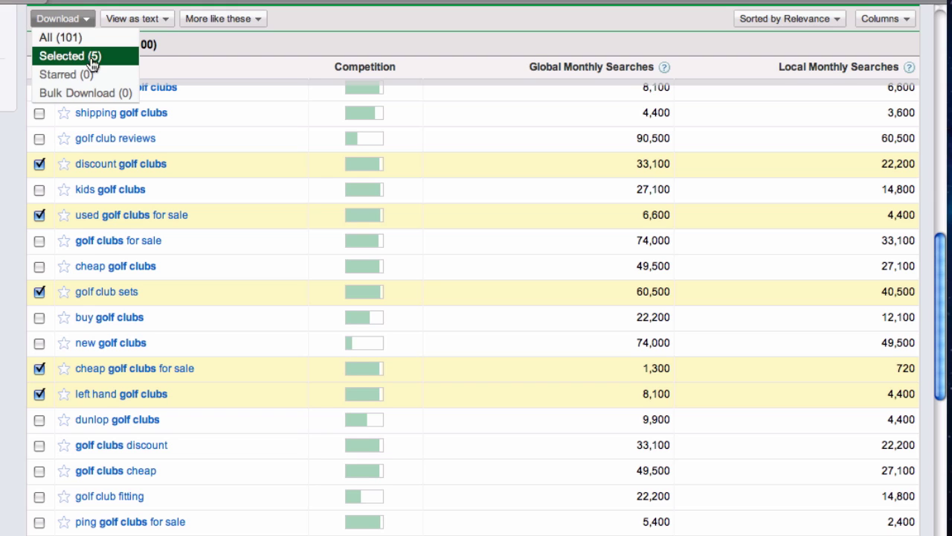
Download the five selected keyword ideas as a CSV file and dismiss the download notices.
{"action": "left_click", "coordinate": [92, 59]}
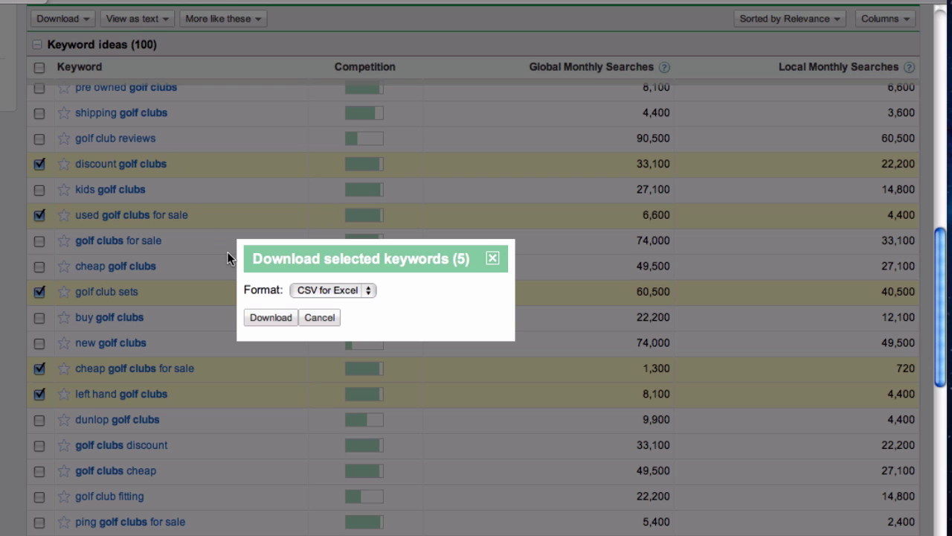
{"action": "left_click", "coordinate": [262, 314]}
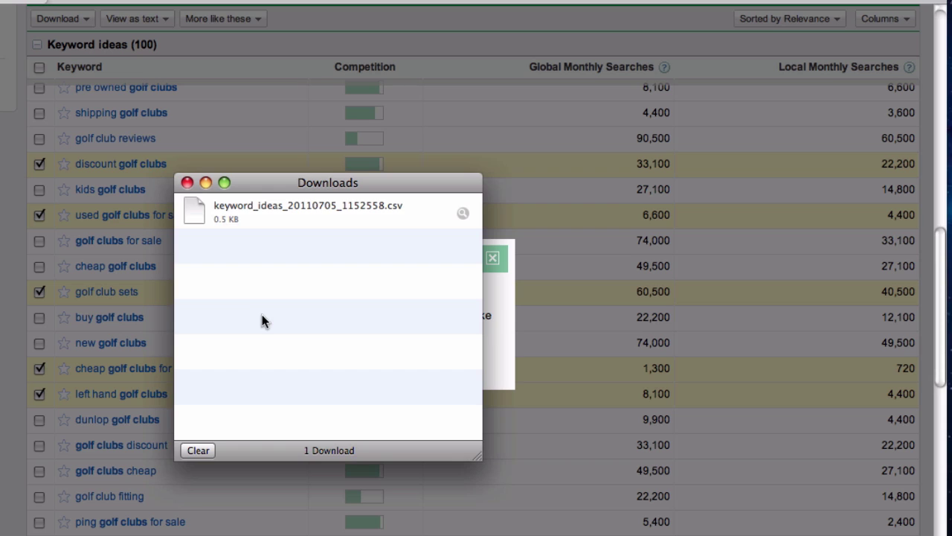
{"action": "left_click", "coordinate": [186, 183]}
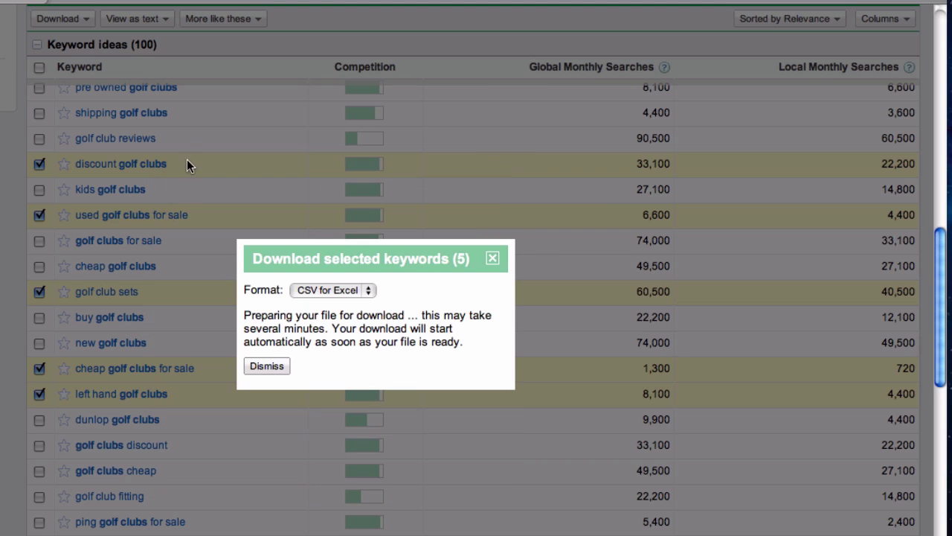
{"action": "left_click", "coordinate": [270, 364]}
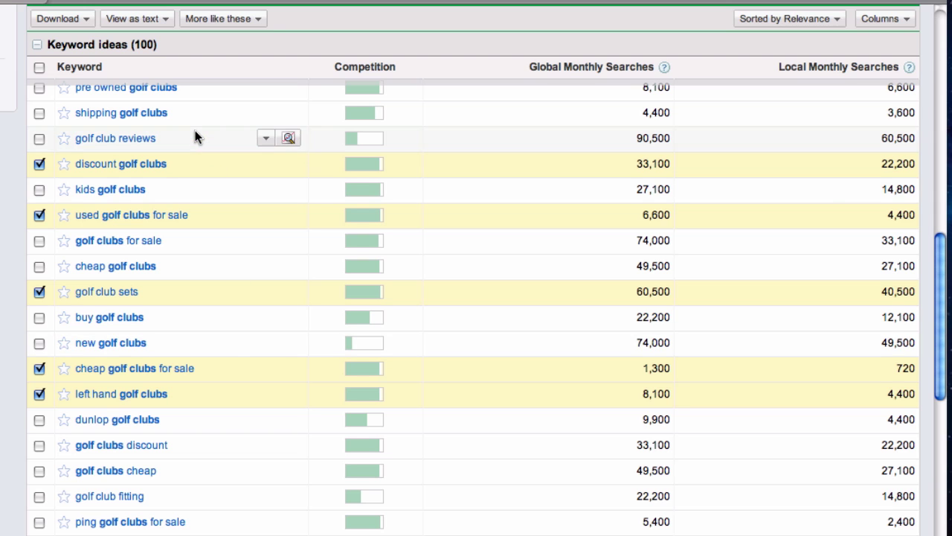
View the five selected ideas as plain text and copy all lines to the clipboard.
{"action": "left_click", "coordinate": [167, 18]}
{"action": "left_click", "coordinate": [162, 36]}
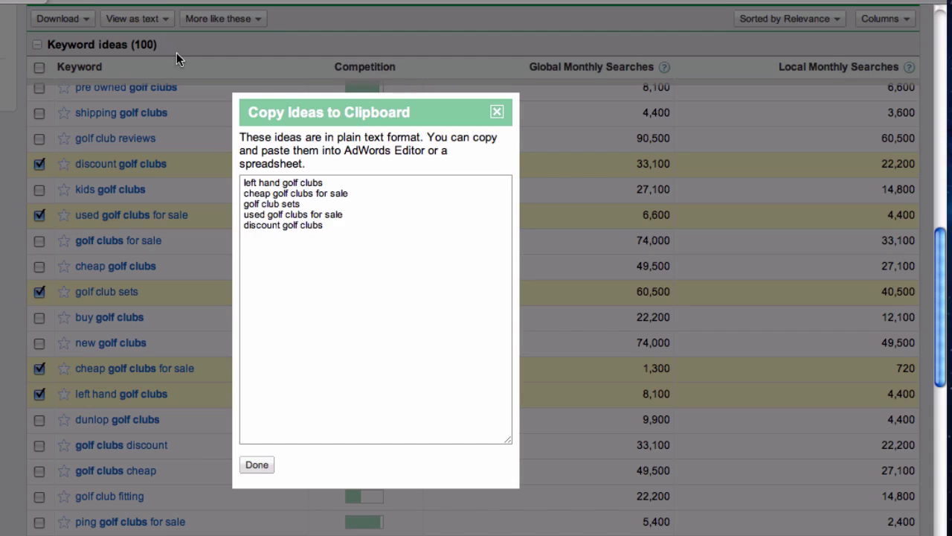
{"action": "left_click", "coordinate": [324, 239]}
{"action": "left_click_drag", "start_coordinate": [324, 239], "coordinate": [244, 178]}
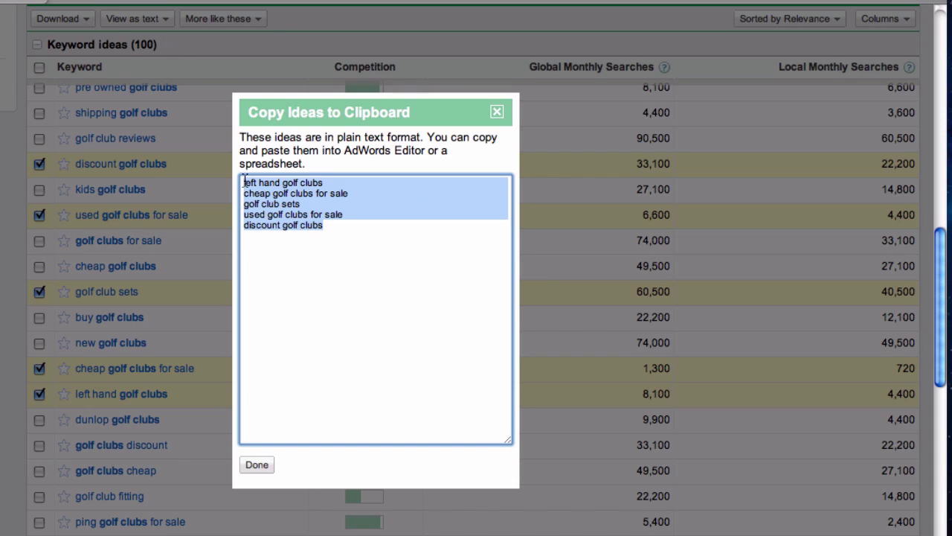
{"action": "right_click", "coordinate": [264, 196]}
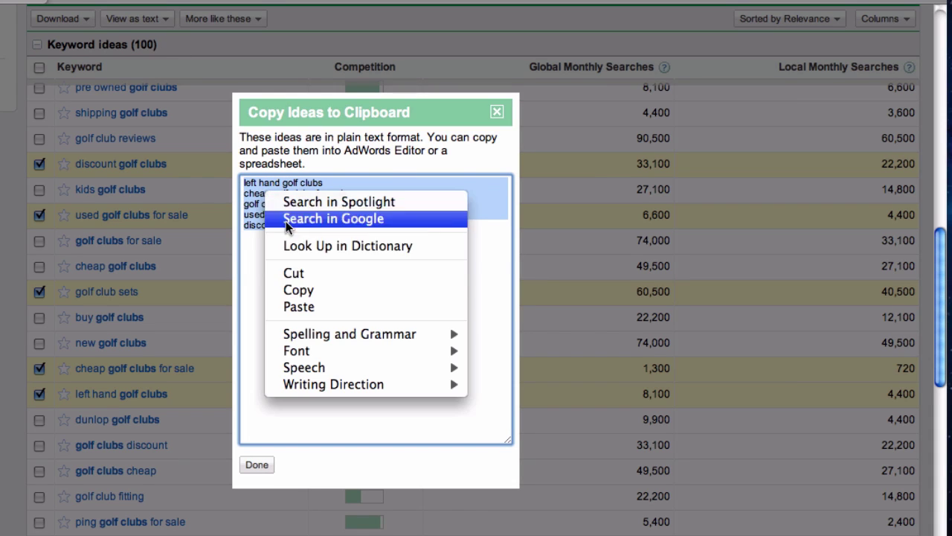
{"action": "left_click", "coordinate": [306, 287]}
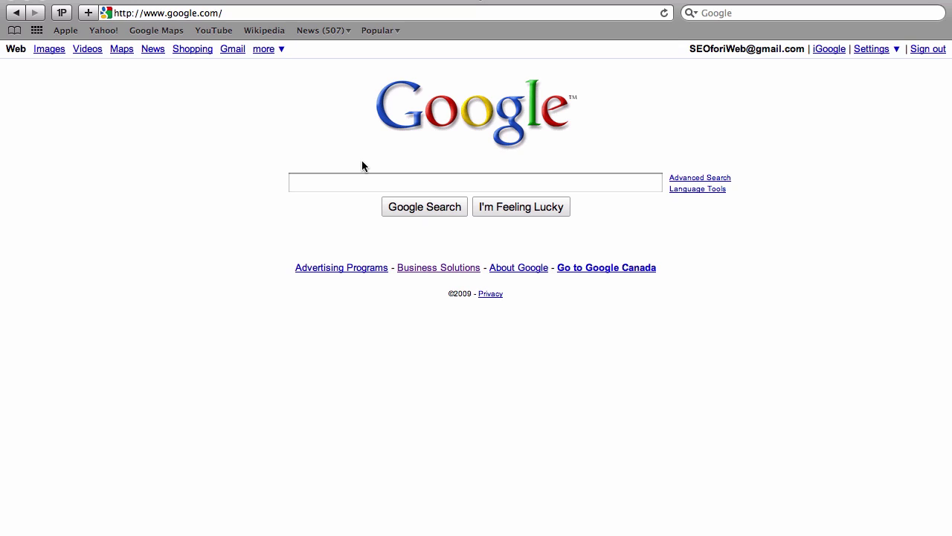
Run a Google search for 'golf tour club'.
{"action": "left_click", "coordinate": [367, 181]}
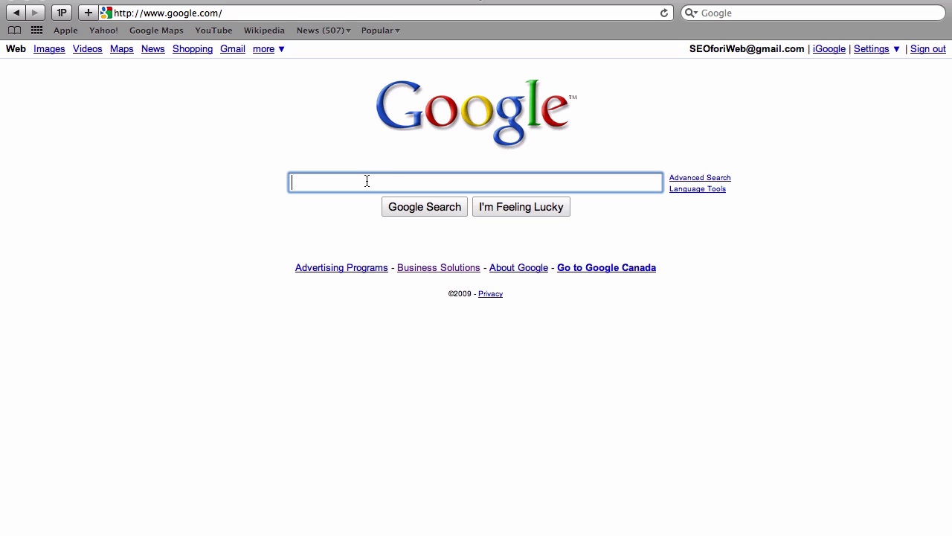
{"action": "type", "text": "golf tour club"}
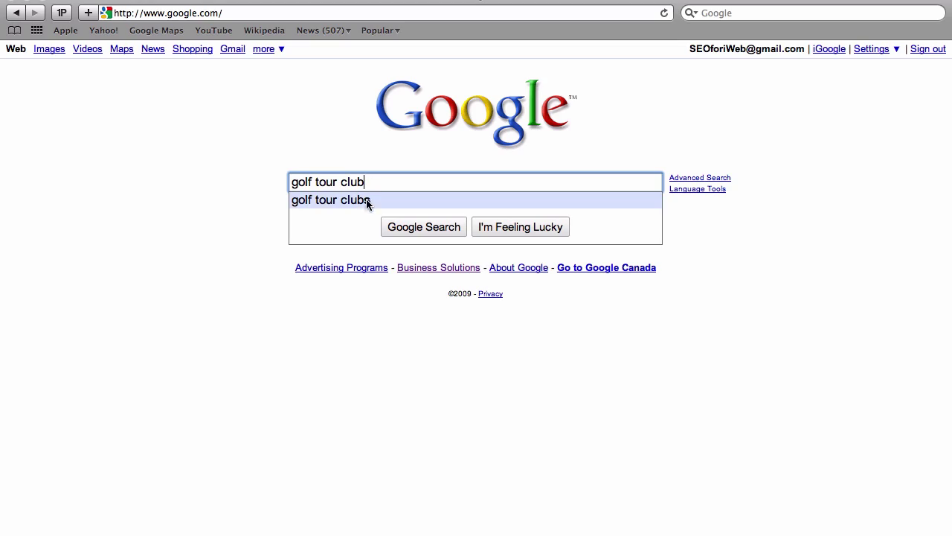
{"action": "left_click", "coordinate": [407, 228]}
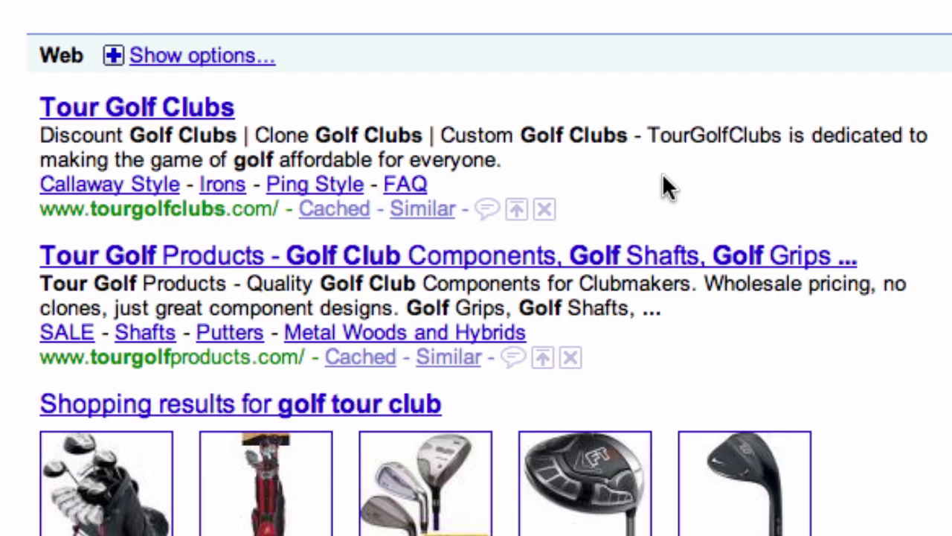
{"action": "scroll", "coordinate": [662, 176], "scroll_direction": "down", "scroll_amount": 2}
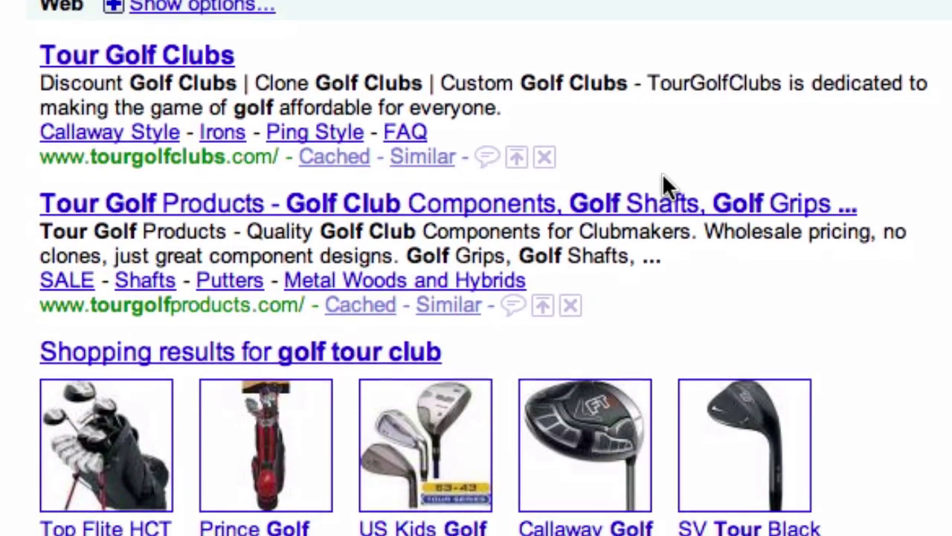
{"action": "scroll", "coordinate": [662, 173], "scroll_direction": "down", "scroll_amount": 4}
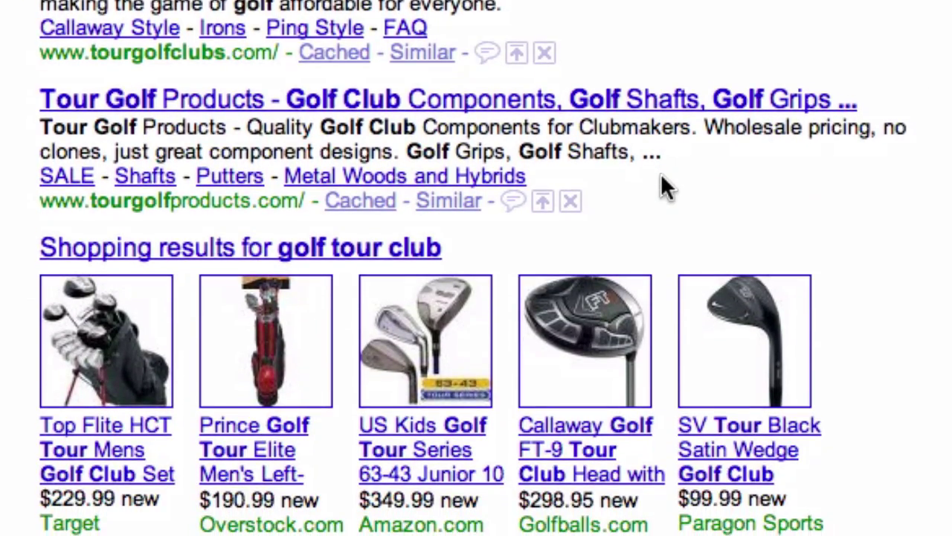
{"action": "scroll", "coordinate": [660, 176], "scroll_direction": "down", "scroll_amount": 7}
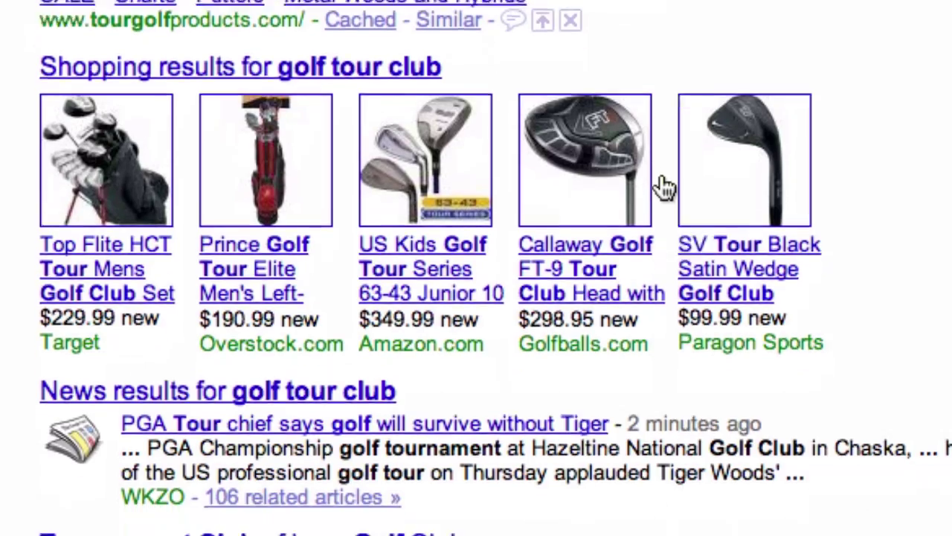
{"action": "scroll", "coordinate": [664, 187], "scroll_direction": "down", "scroll_amount": 5}
{"action": "scroll", "coordinate": [664, 184], "scroll_direction": "down", "scroll_amount": 6}
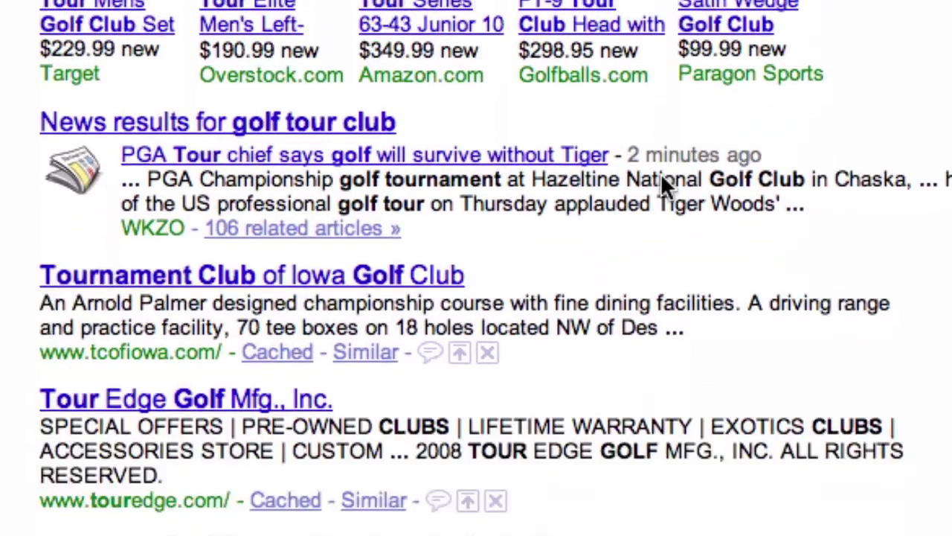
{"action": "scroll", "coordinate": [661, 178], "scroll_direction": "down", "scroll_amount": 2}
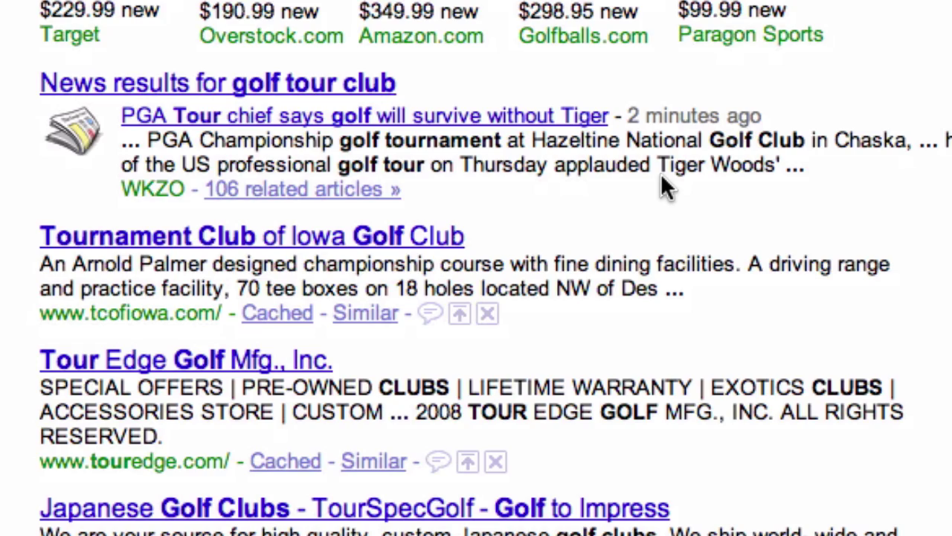
{"action": "scroll", "coordinate": [661, 176], "scroll_direction": "up", "scroll_amount": 5}
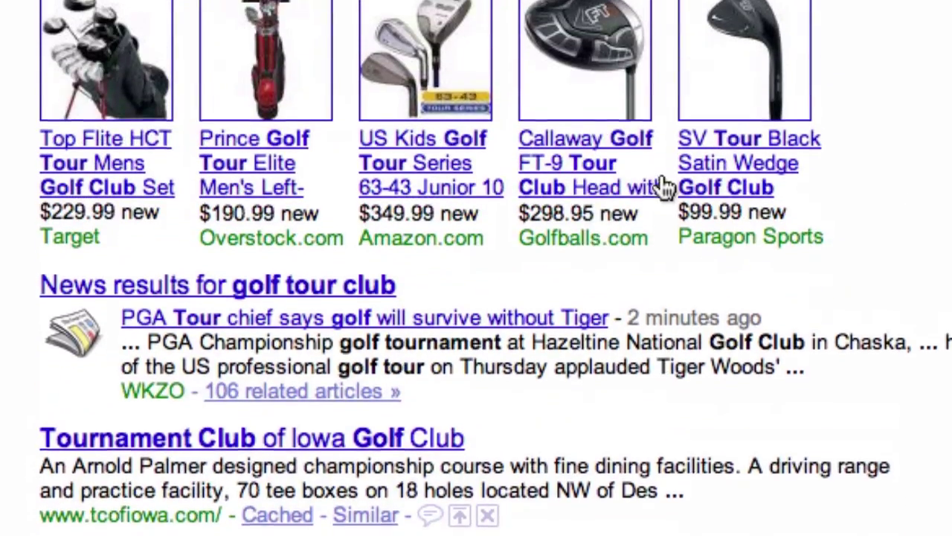
{"action": "scroll", "coordinate": [662, 187], "scroll_direction": "up", "scroll_amount": 3}
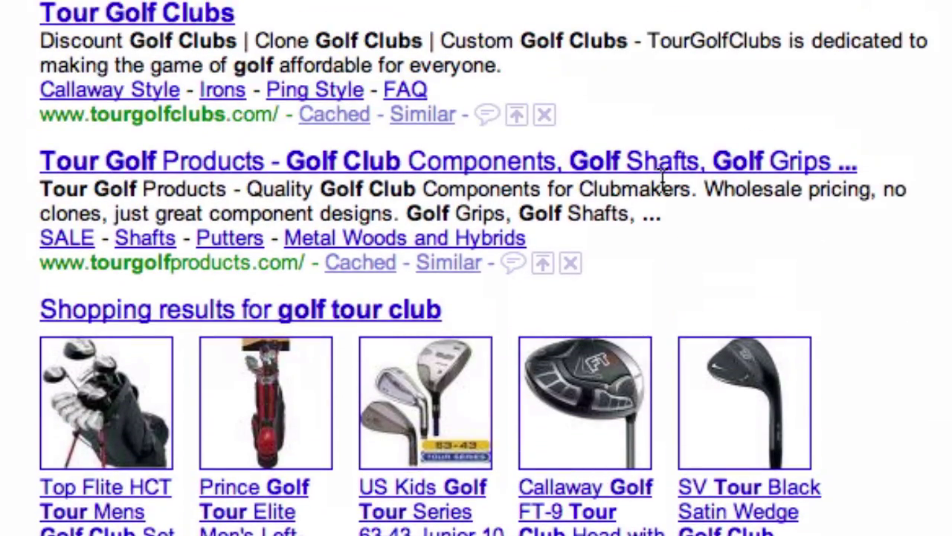
{"action": "scroll", "coordinate": [661, 176], "scroll_direction": "up", "scroll_amount": 2}
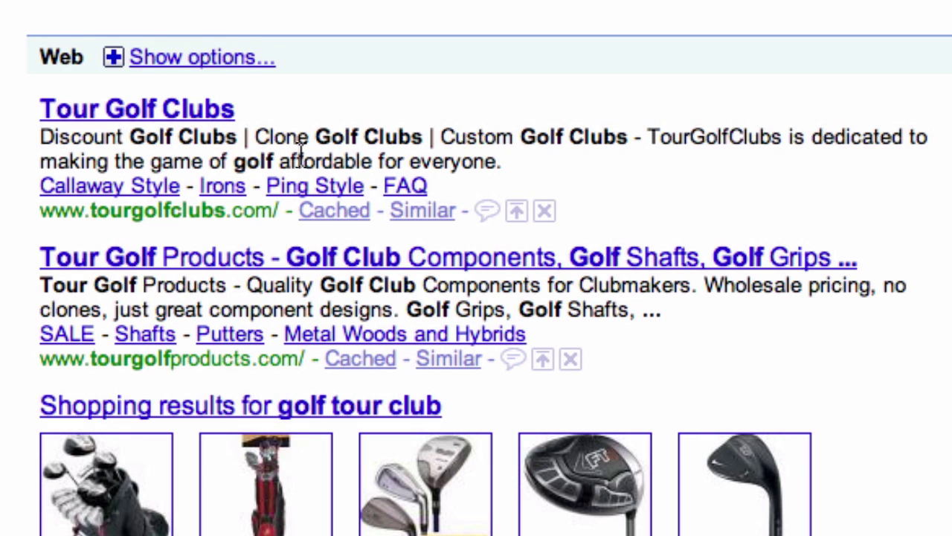
Open the Tour Golf Clubs result and scroll down its home page.
{"action": "left_click", "coordinate": [191, 110]}
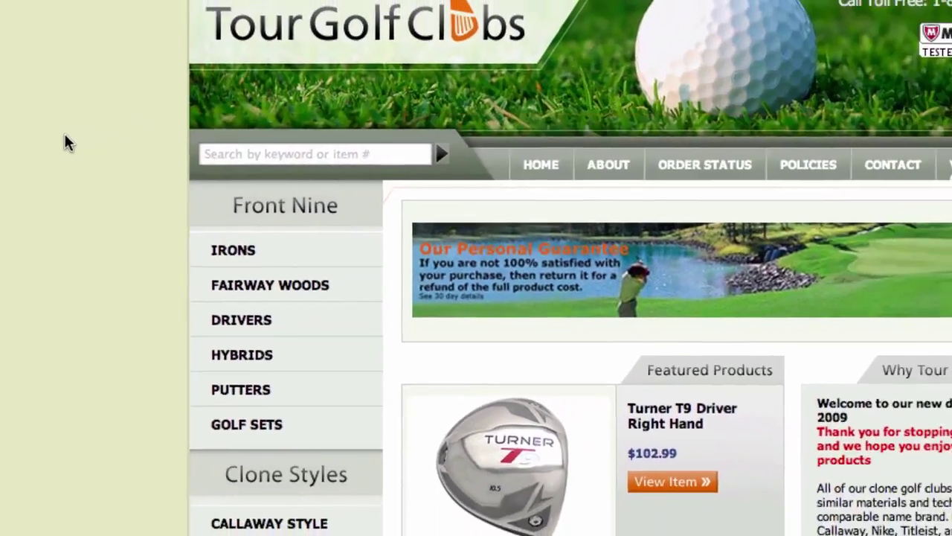
{"action": "scroll", "coordinate": [22, 148], "scroll_direction": "down", "scroll_amount": 1}
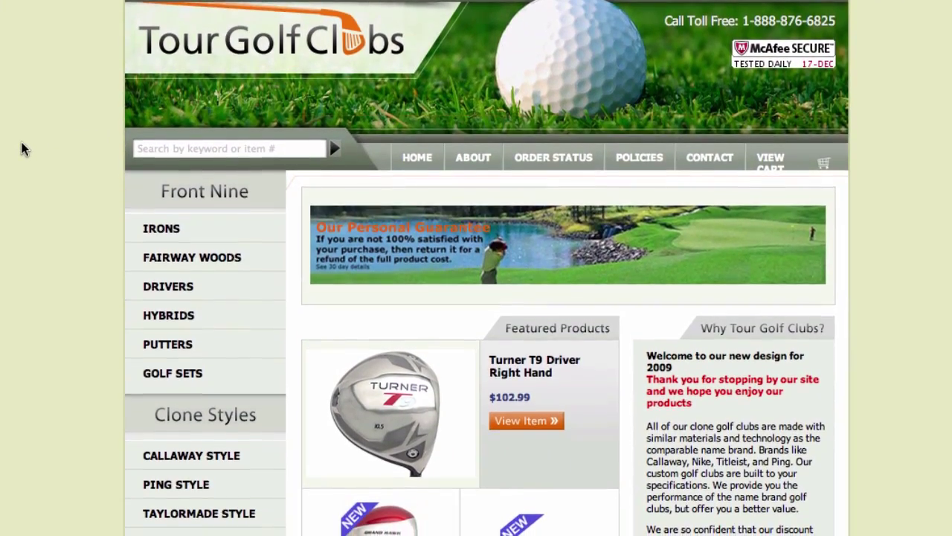